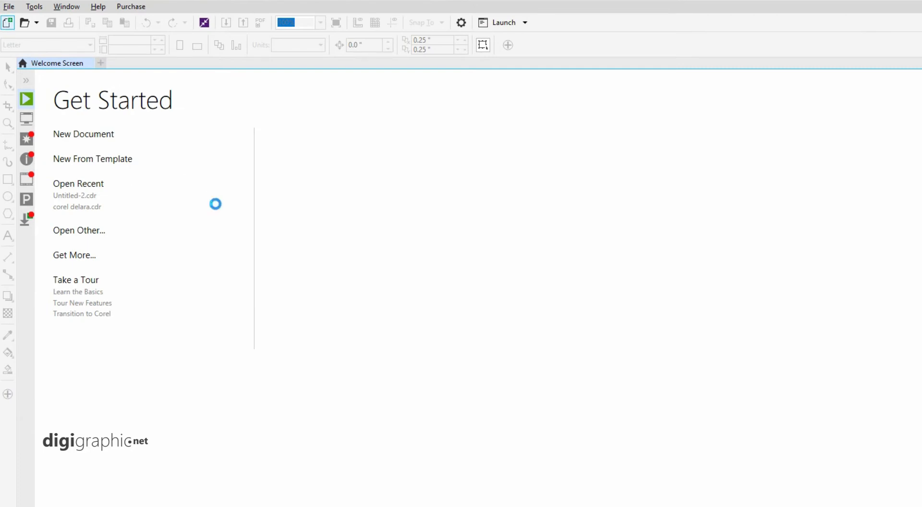
Create a 60 × 30 cm landscape CMYK document at 100 dpi and import 1.jpg onto the page.
key(ctrl+n)
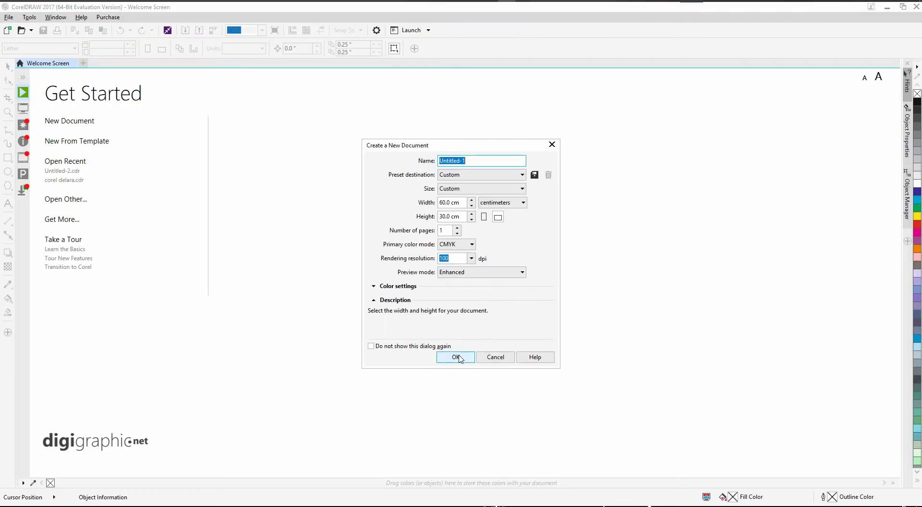
click(456, 357)
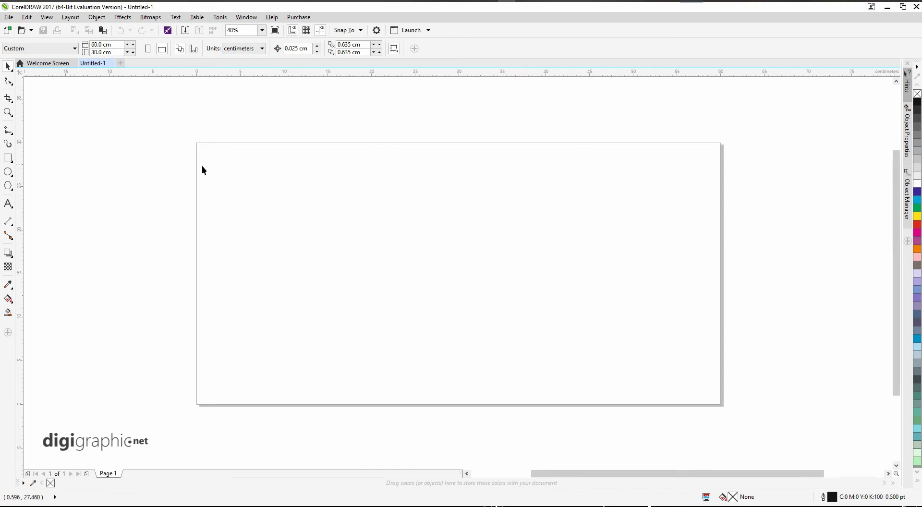
right_click(130, 176)
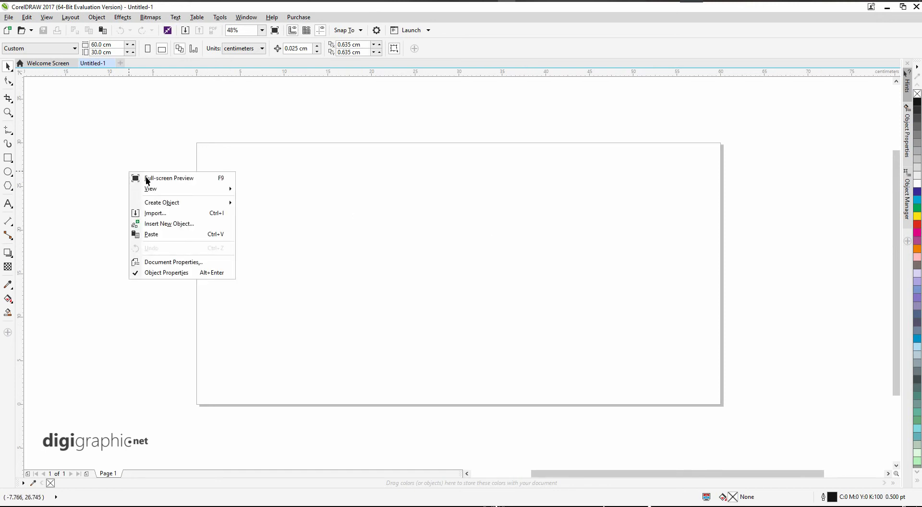
click(175, 214)
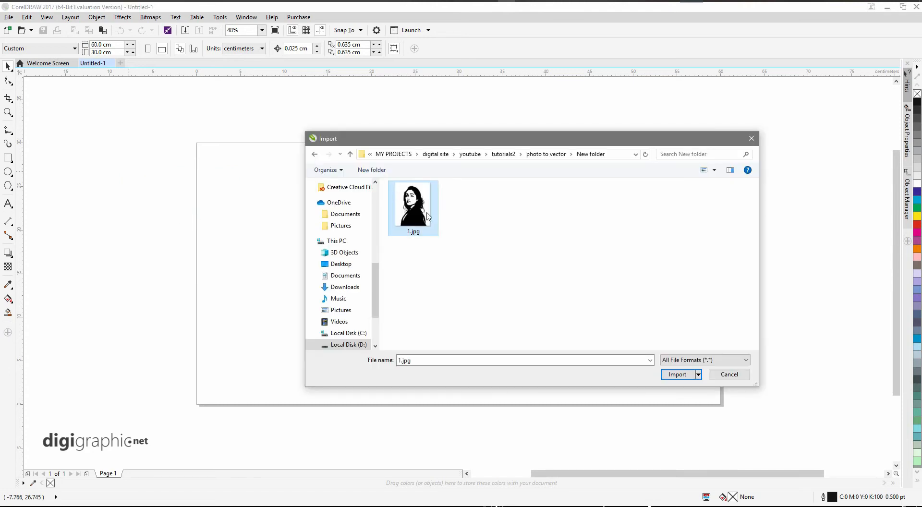
double_click(423, 210)
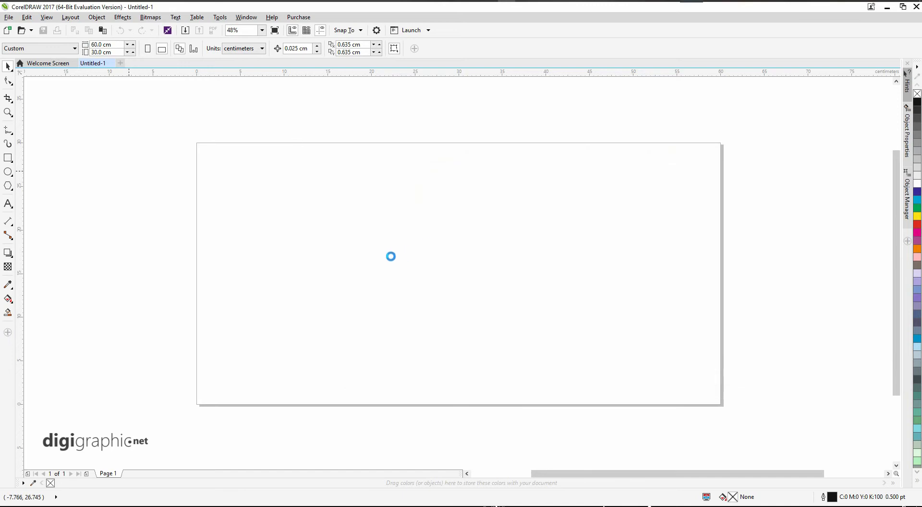
click(363, 189)
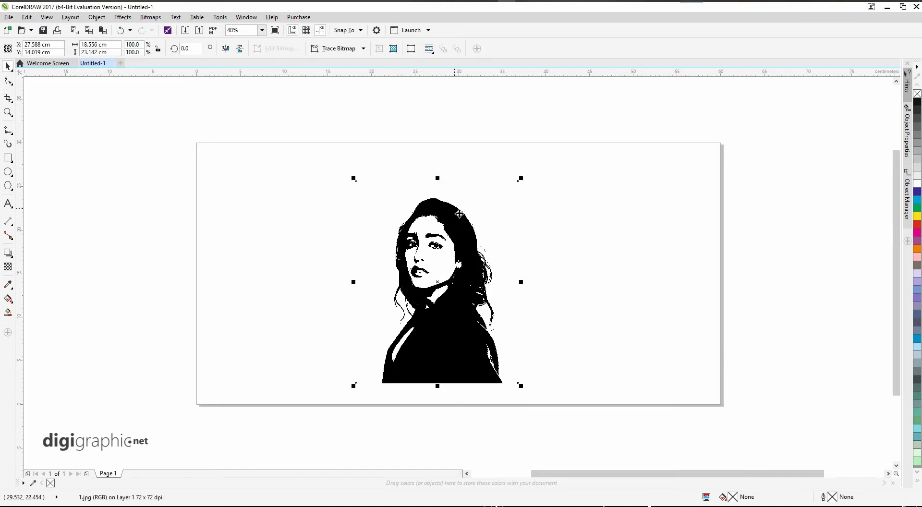
Set up a High Quality Image outline trace of the imported bitmap with smoothing 40 and corner smoothness 47.
click(151, 17)
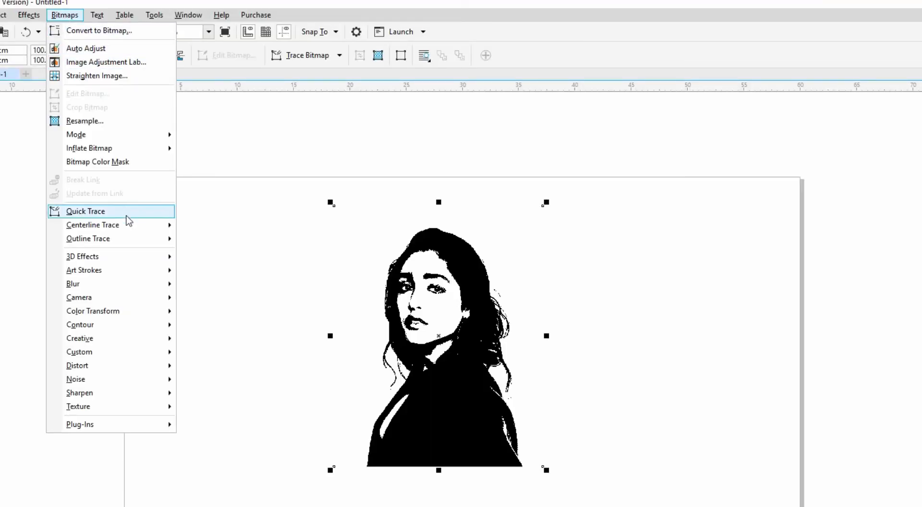
mouse_move(130, 241)
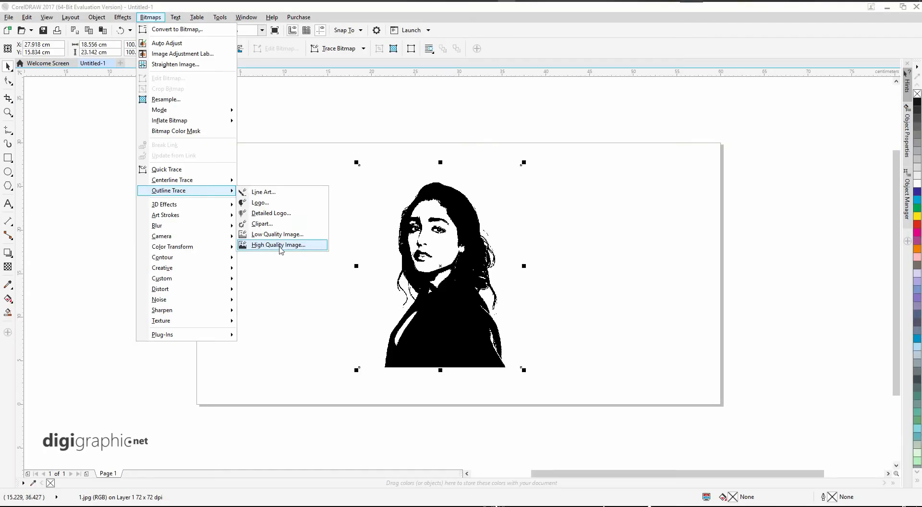
click(279, 245)
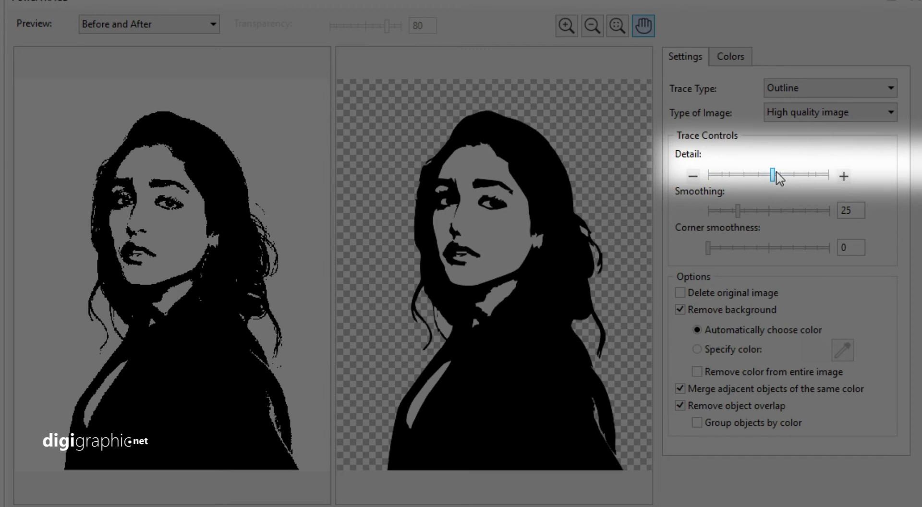
mouse_move(740, 212)
mouse_down()
mouse_move(811, 216)
mouse_move(758, 215)
mouse_up()
click(770, 214)
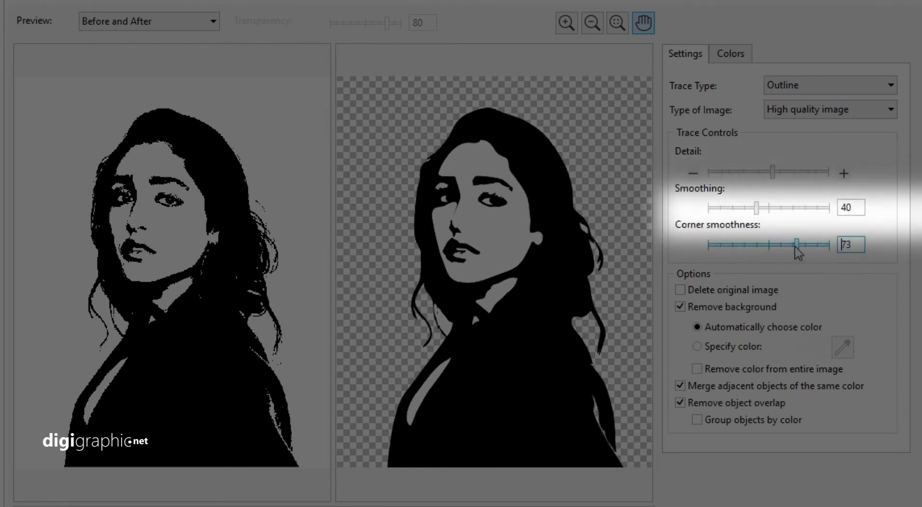
click(708, 248)
drag(708, 246, 765, 251)
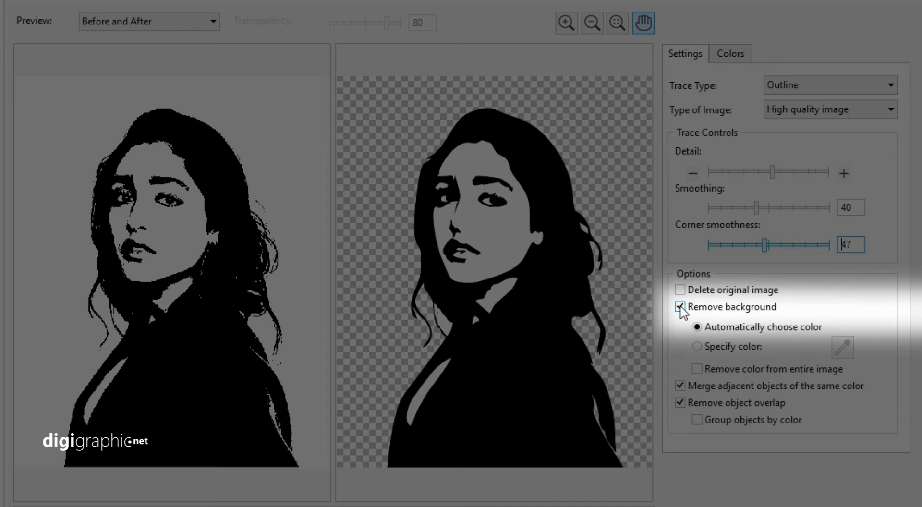
Apply the trace with the sampled white background color removed from the entire image and the objects grouped by color.
click(697, 346)
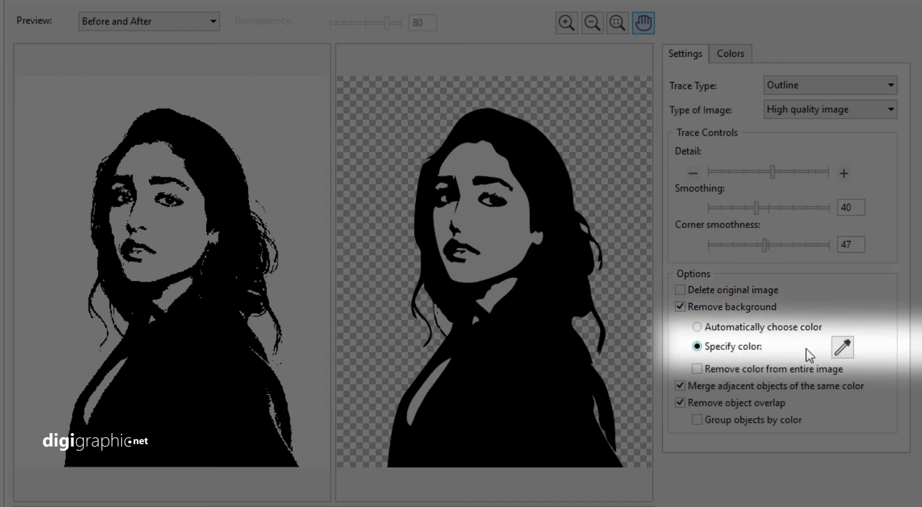
click(844, 355)
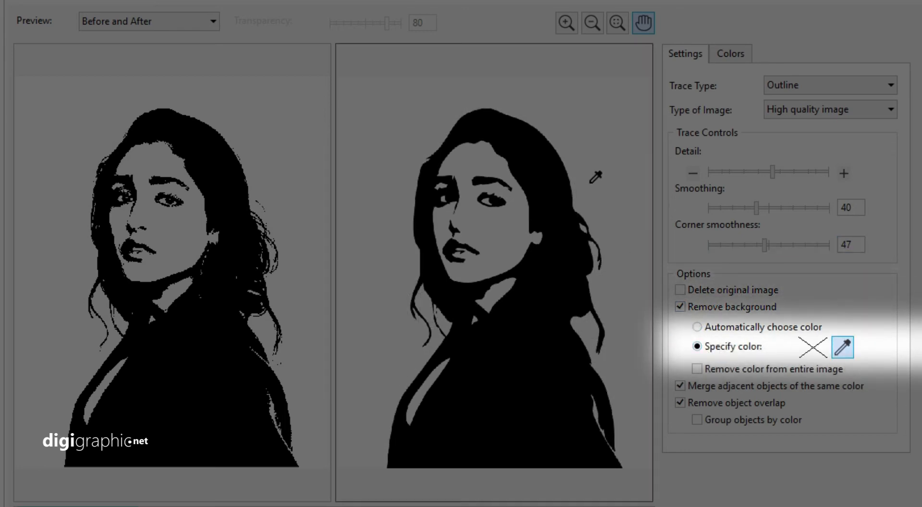
click(591, 184)
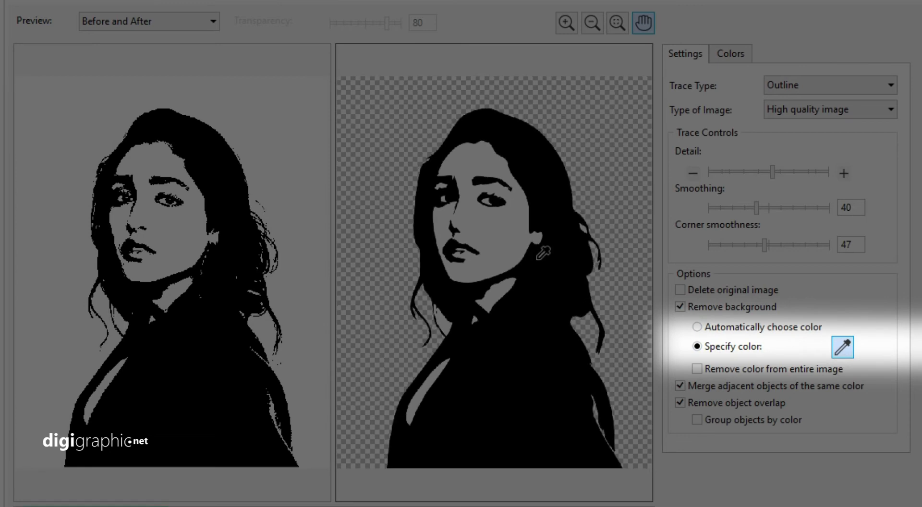
click(524, 247)
click(591, 183)
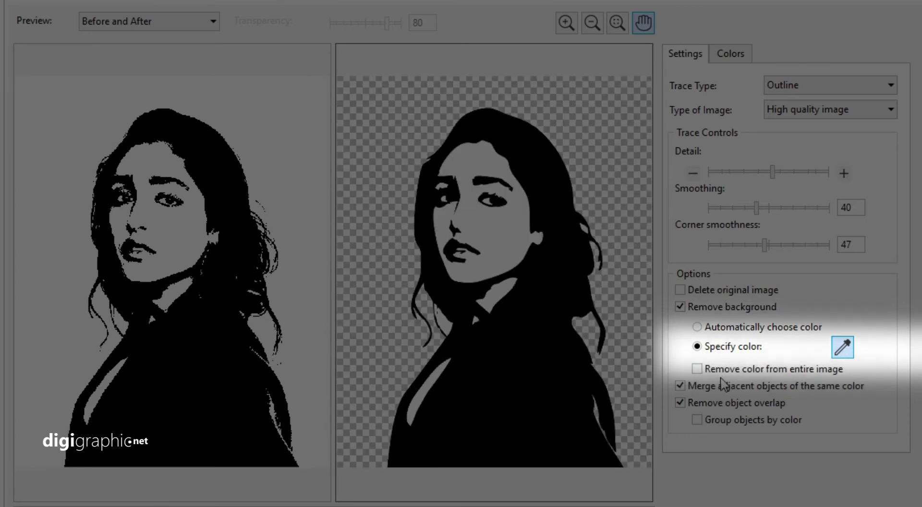
click(728, 369)
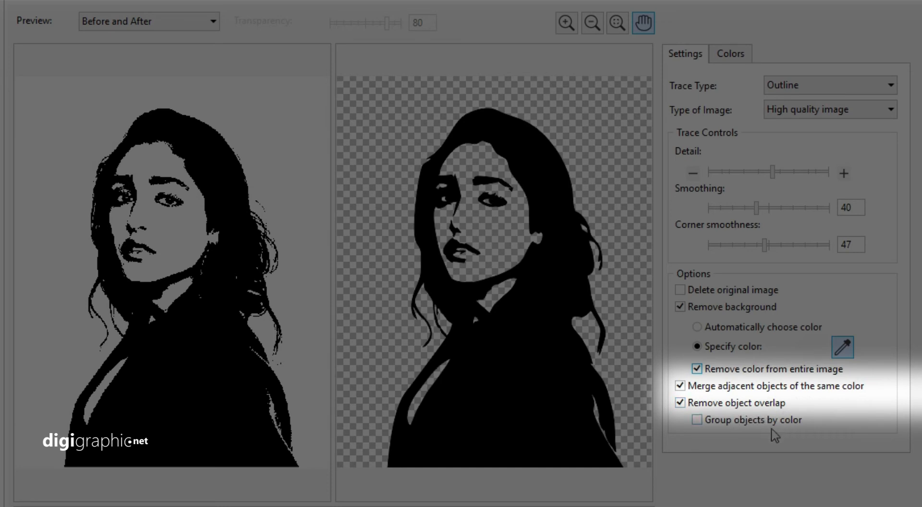
click(737, 424)
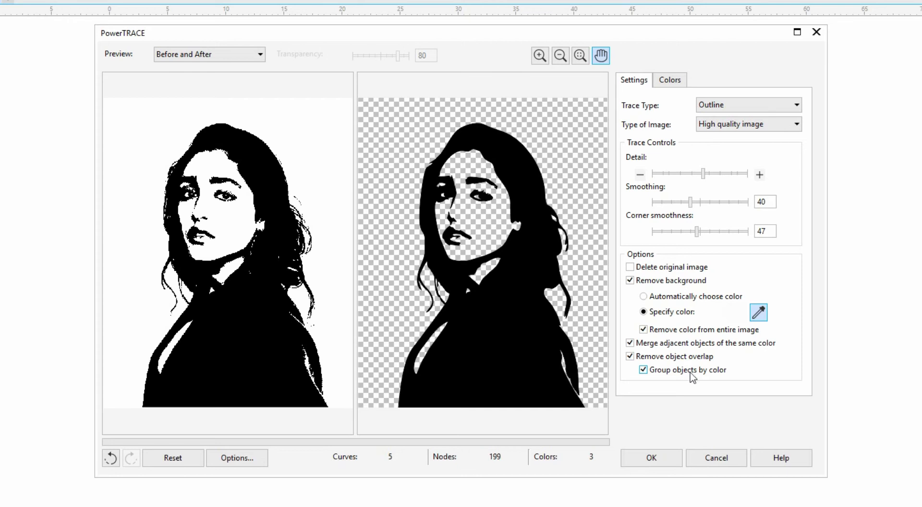
click(657, 456)
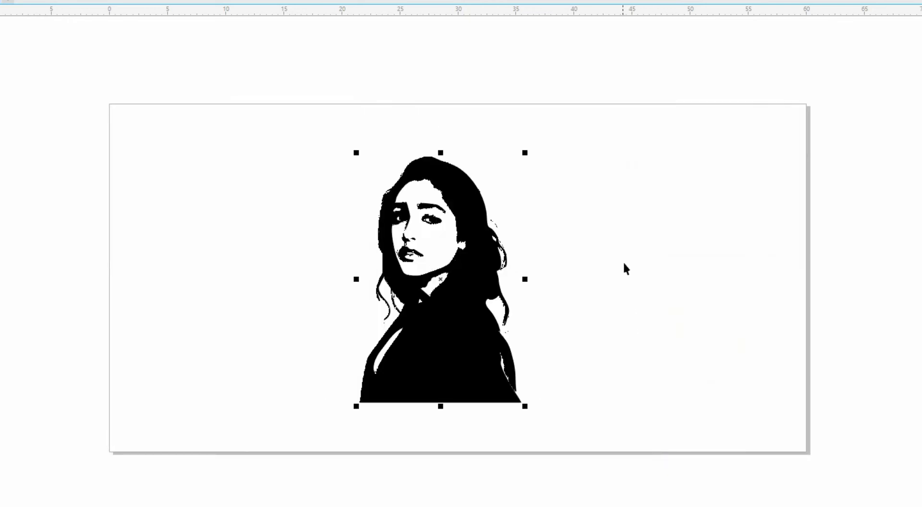
Move the traced portrait to the page's right side and shift the original bitmap to the left, so both stand apart.
drag(495, 279, 768, 283)
click(591, 231)
click(463, 255)
drag(463, 197, 365, 197)
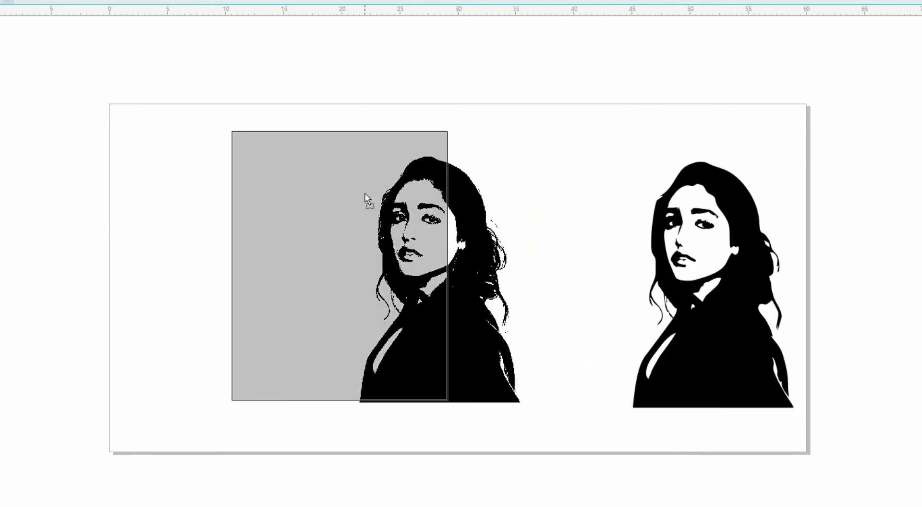
drag(365, 195, 365, 195)
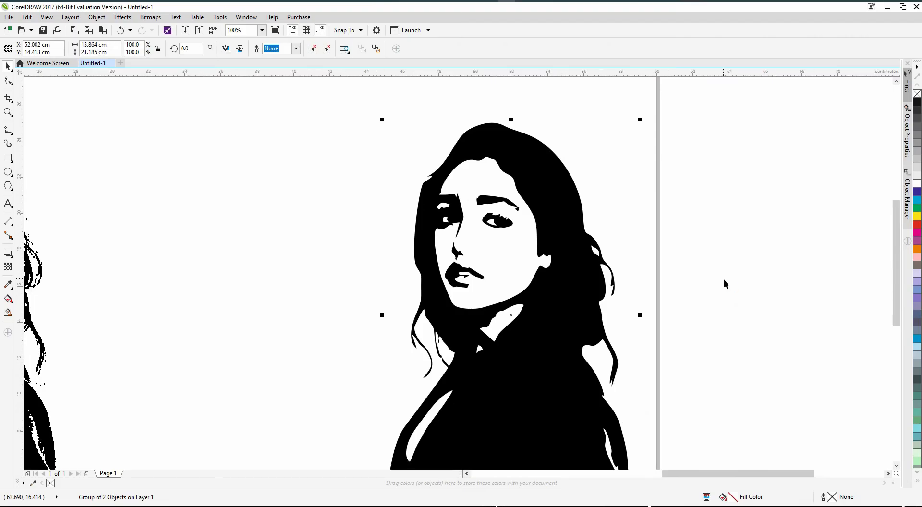
Fill the traced portrait group with magenta (C0 M100 Y0 K0) and deselect it.
scroll(724, 279, down, 1)
drag(777, 343, 706, 330)
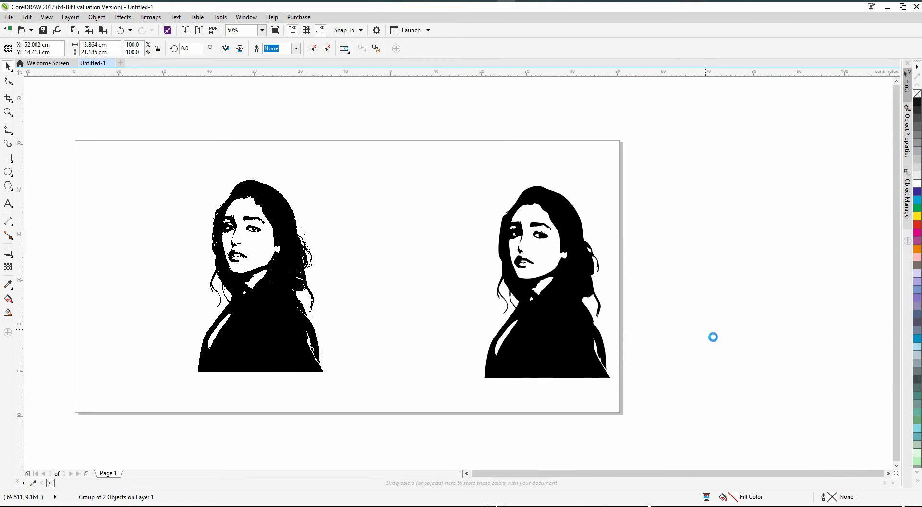
scroll(689, 329, up, 1)
scroll(685, 325, down, 1)
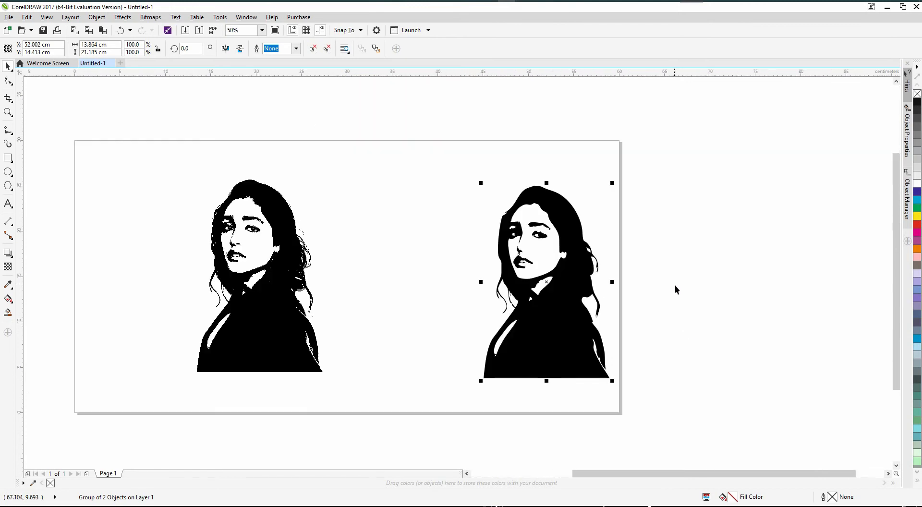
scroll(676, 295, up, 1)
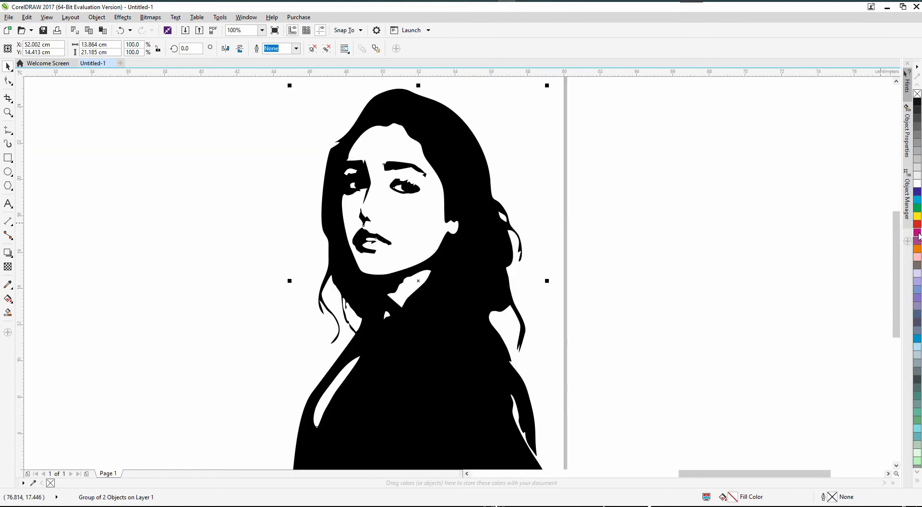
click(918, 234)
scroll(749, 285, down, 2)
click(760, 286)
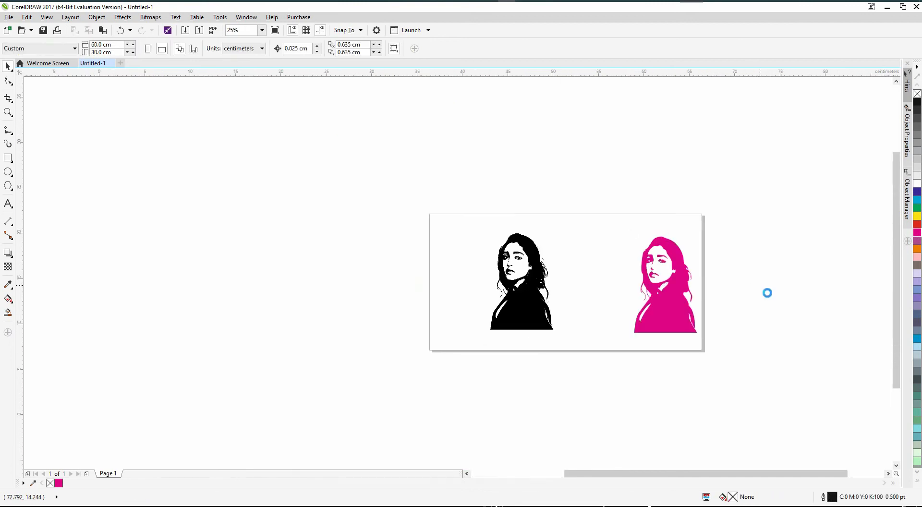
Place a magenta copy of the traced portrait beyond the page's right edge and fill the one on the page orange (C0 M60 Y100 K0).
scroll(760, 291, up, 1)
drag(606, 285, 608, 254)
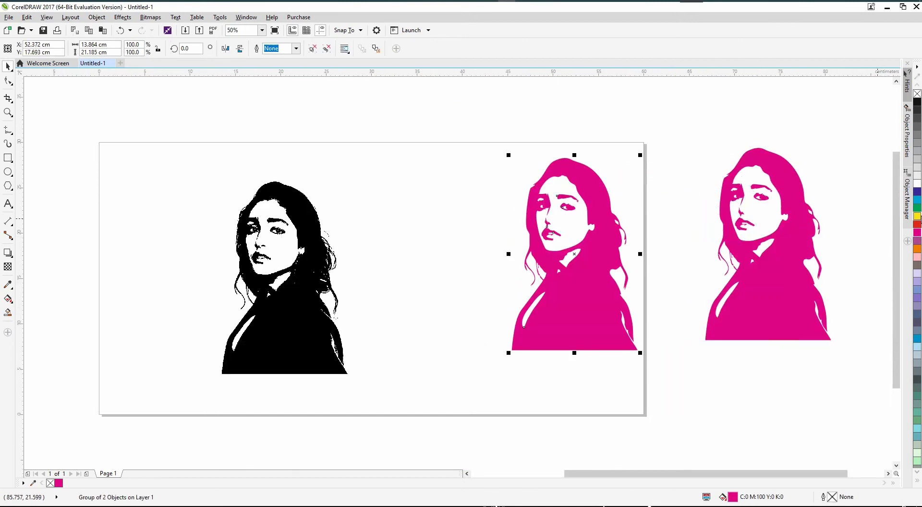
click(918, 249)
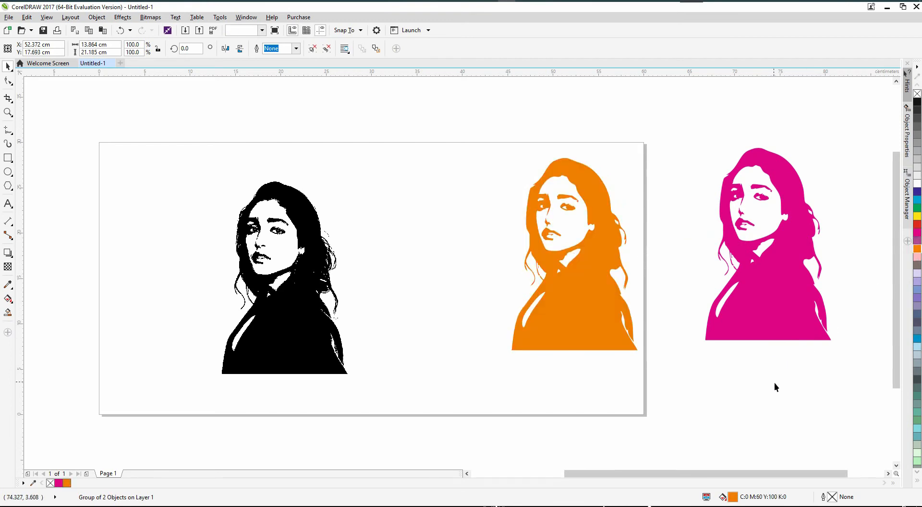
scroll(614, 308, up, 4)
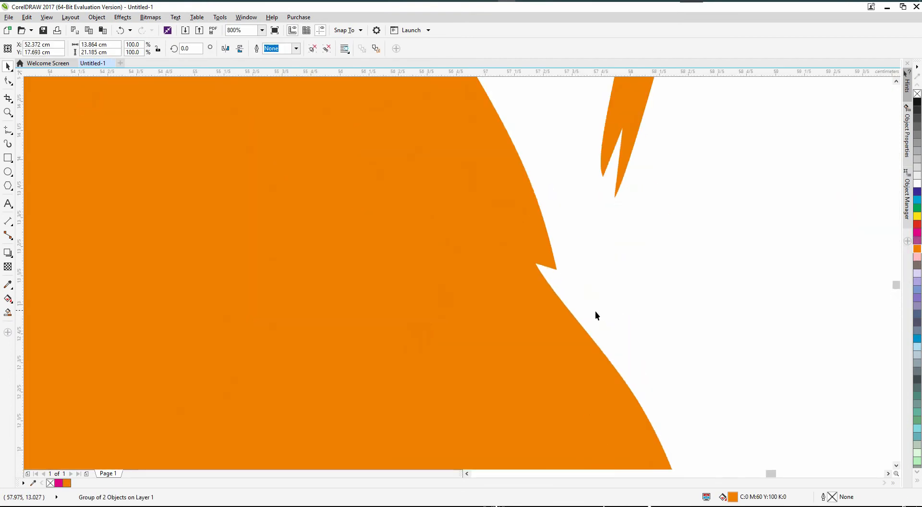
scroll(598, 310, down, 5)
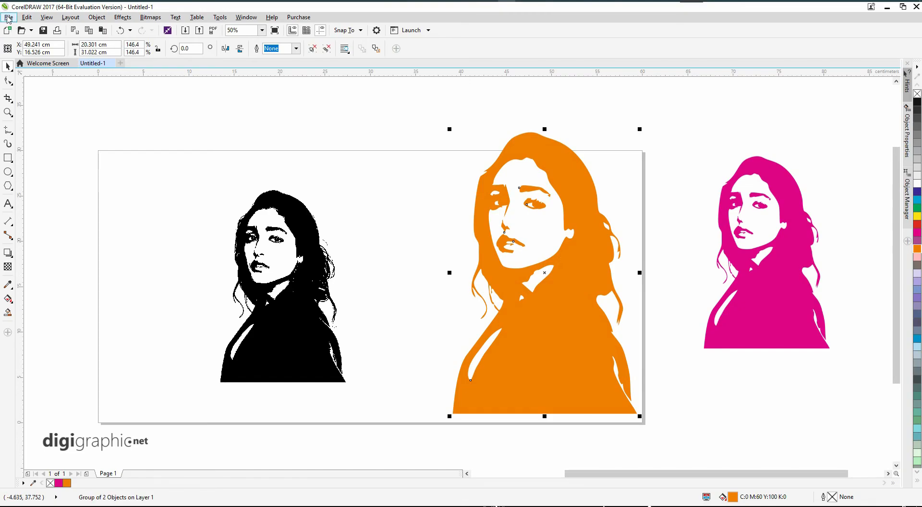
Start exporting the artwork and choose EPS - Encapsulated PostScript as the file format.
click(8, 17)
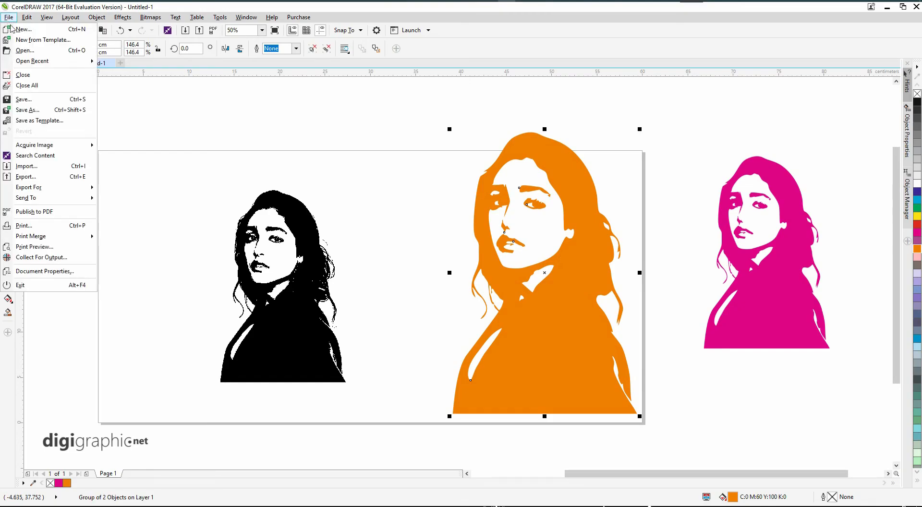
click(61, 178)
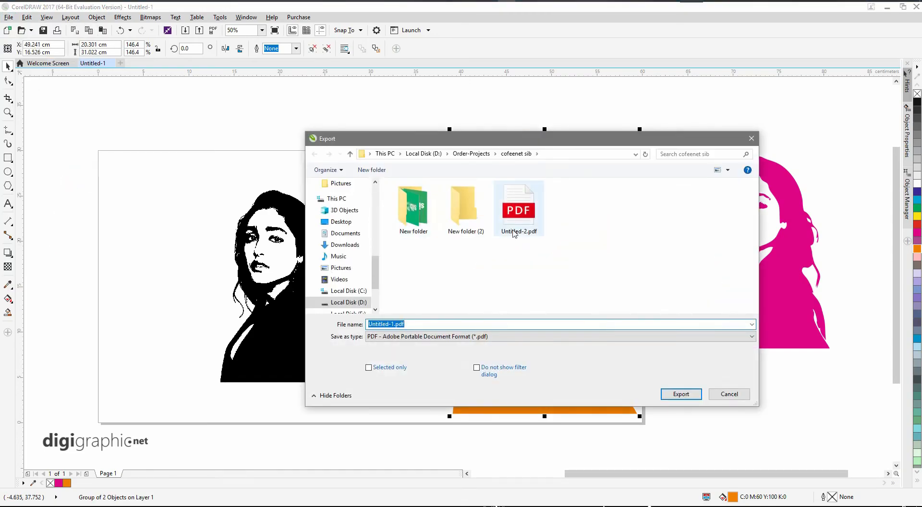
drag(450, 140, 504, 140)
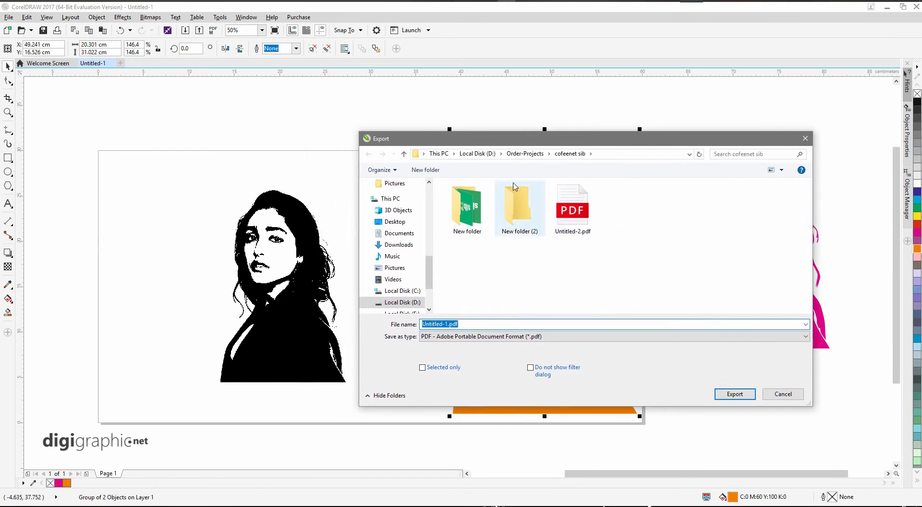
click(518, 337)
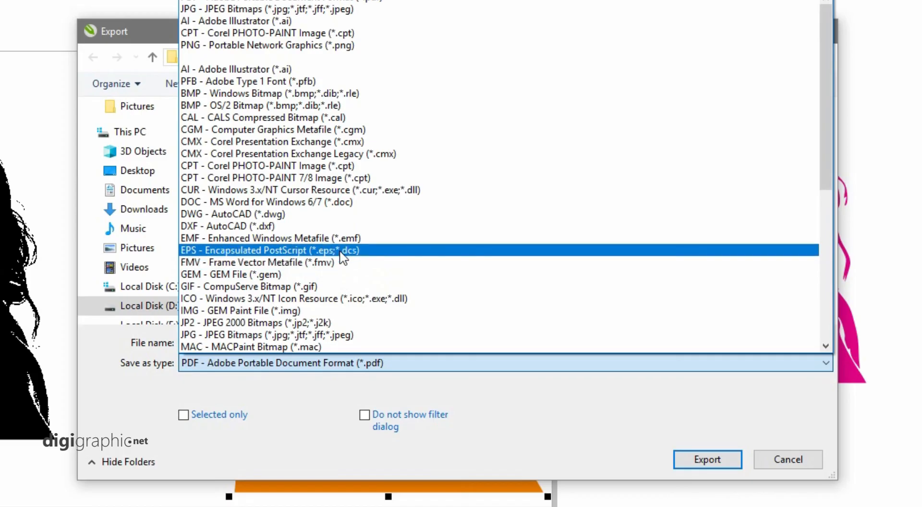
click(518, 267)
Name the export file Gholshifteh-Face-Logo-vector and proceed to the EPS export settings.
double_click(259, 347)
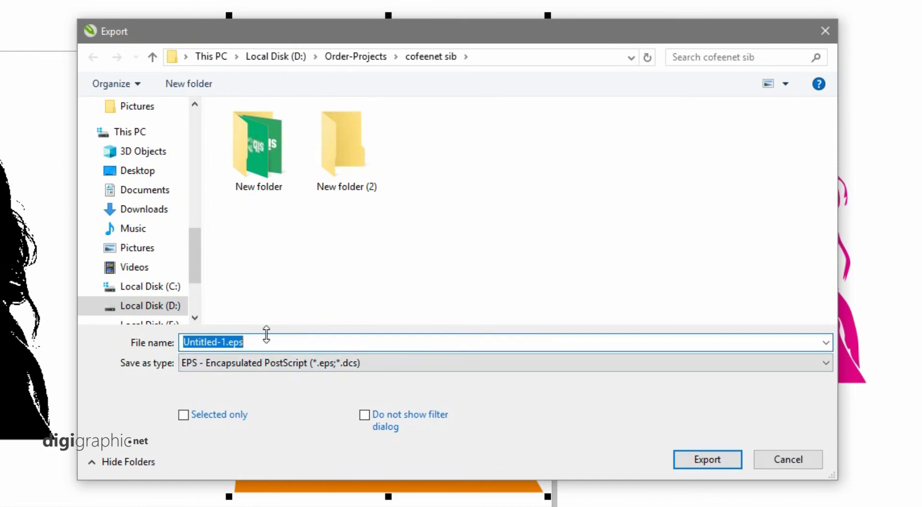
text(Gho)
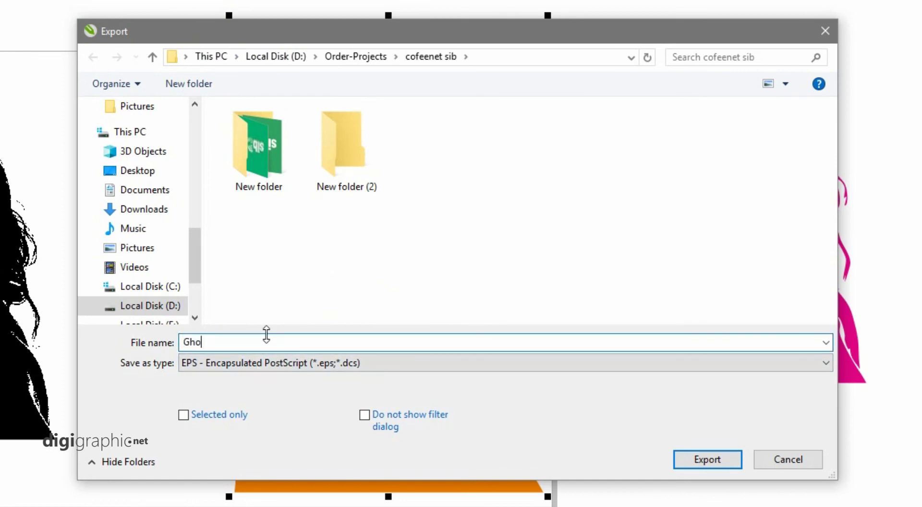
text(lshifteh)
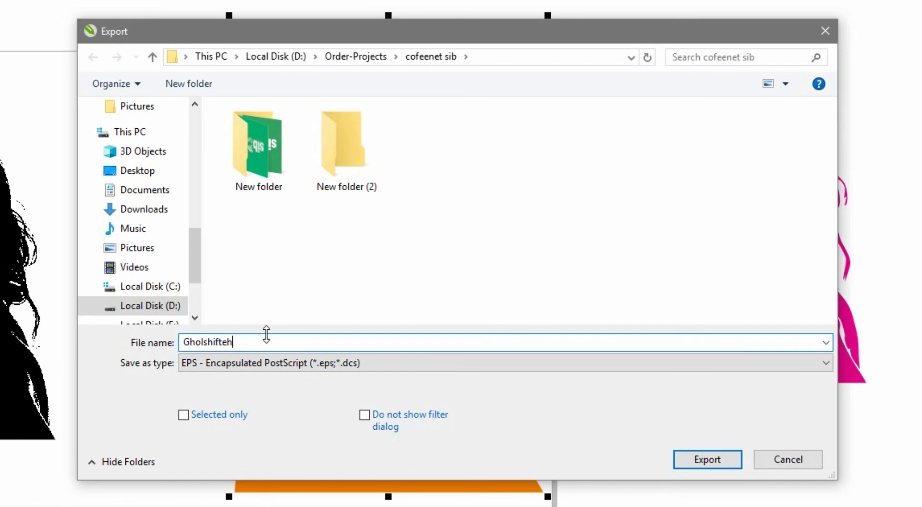
text(-Face)
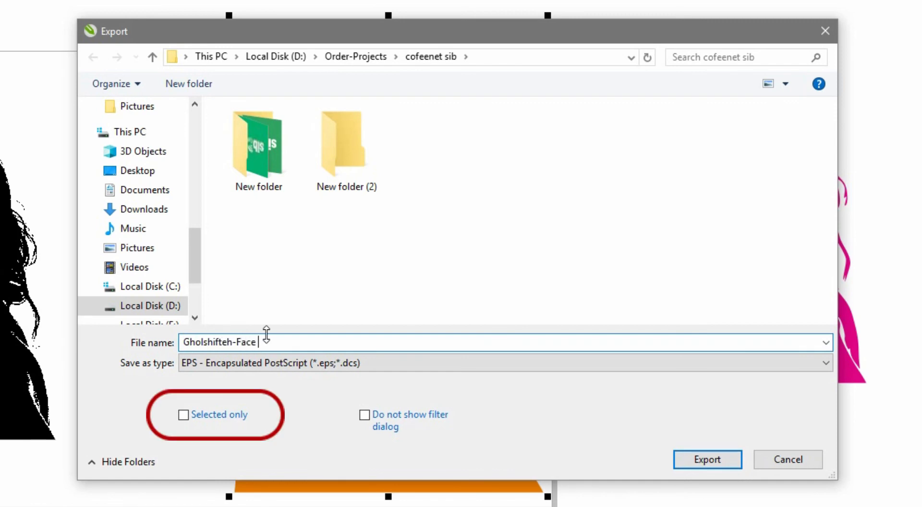
text(-Logo-vector)
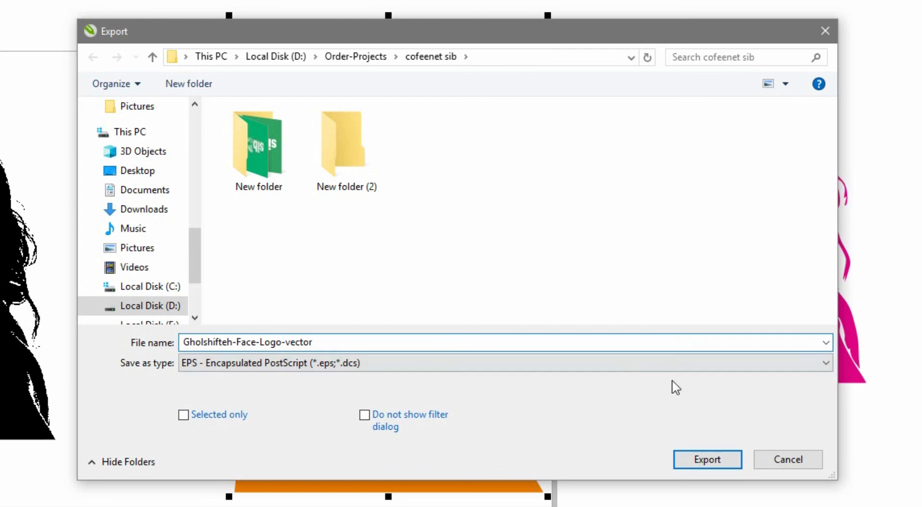
click(727, 464)
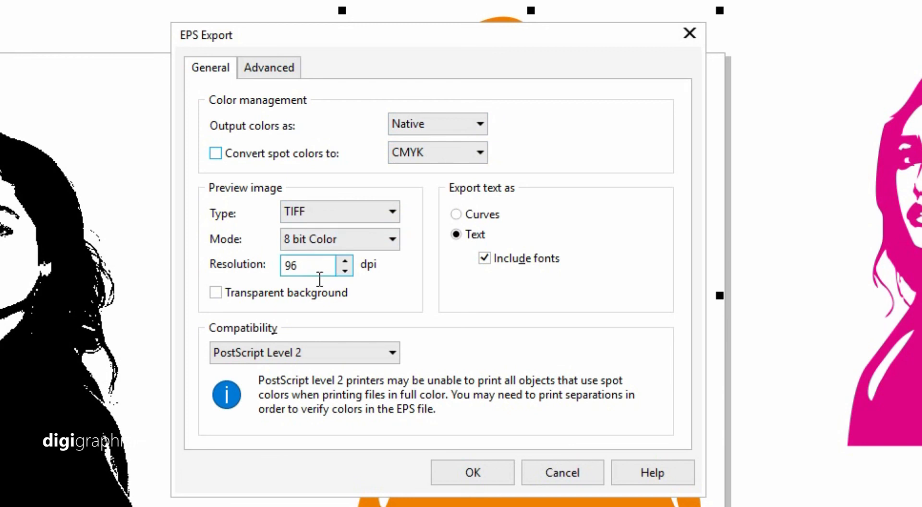
Export the EPS with a preview image resolution of 300 dpi and a transparent background.
double_click(315, 269)
text(300)
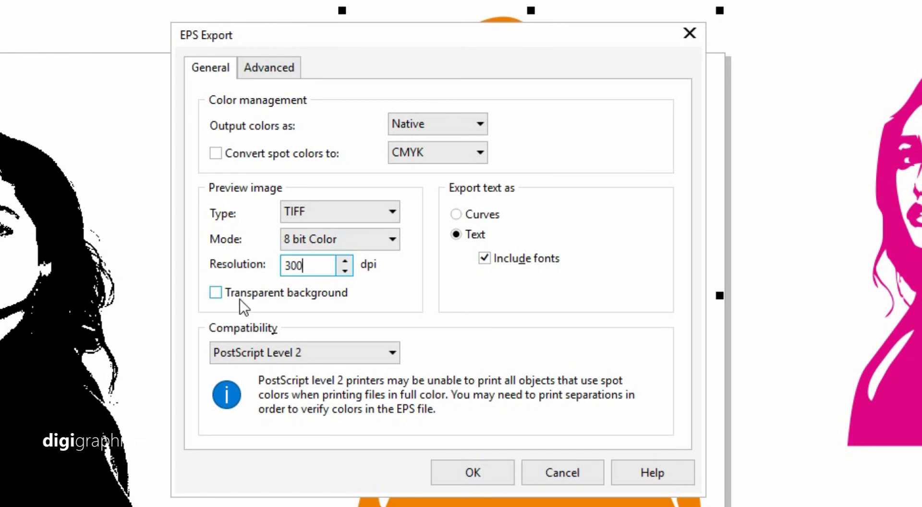
click(223, 298)
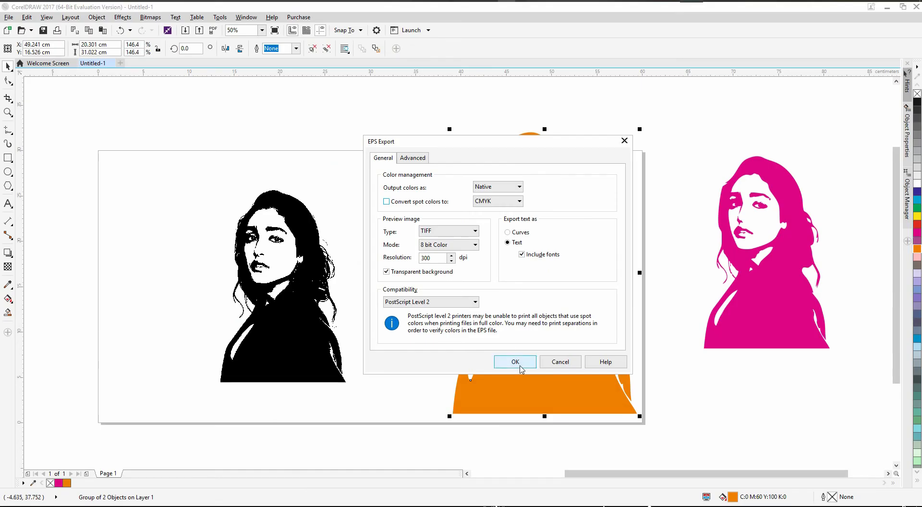
click(473, 473)
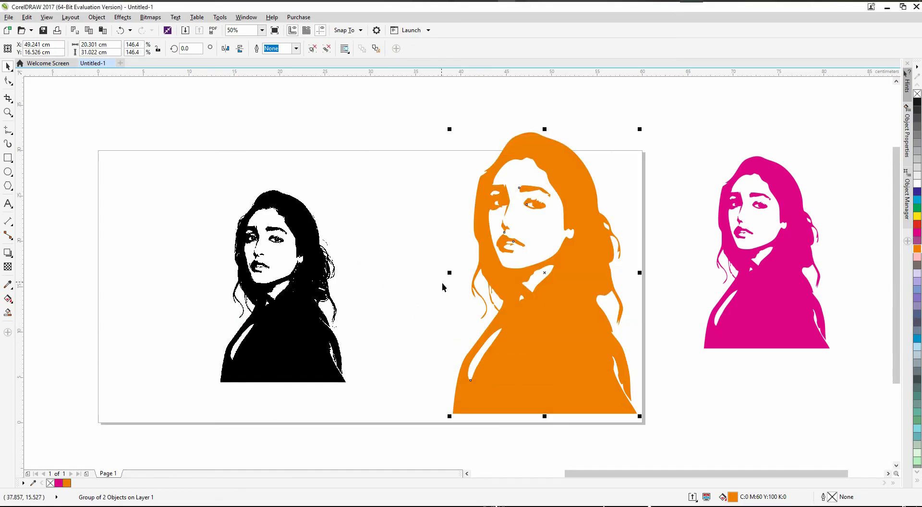
Deselect the orange portrait group on the page.
click(417, 120)
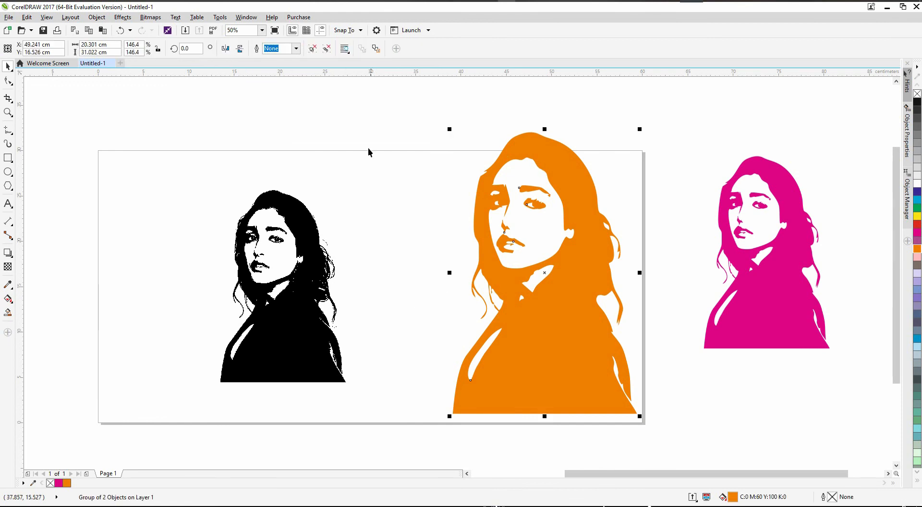
click(417, 122)
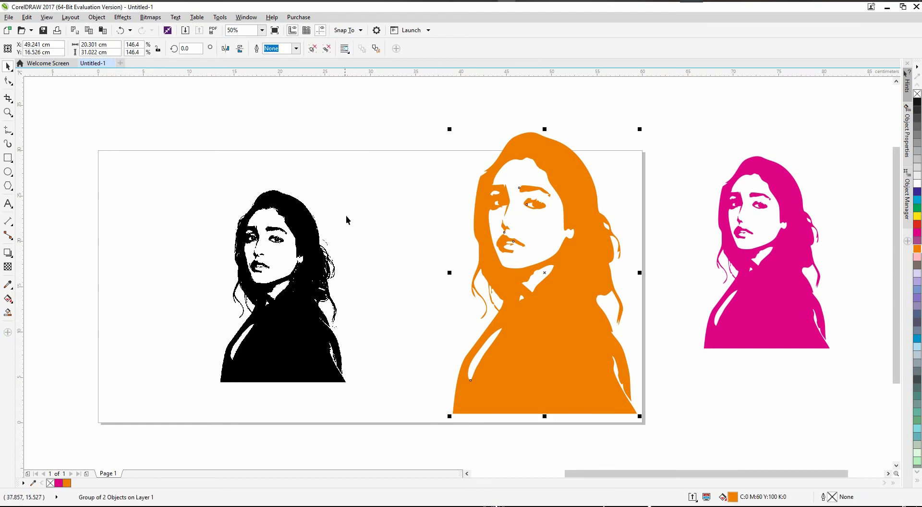
click(416, 123)
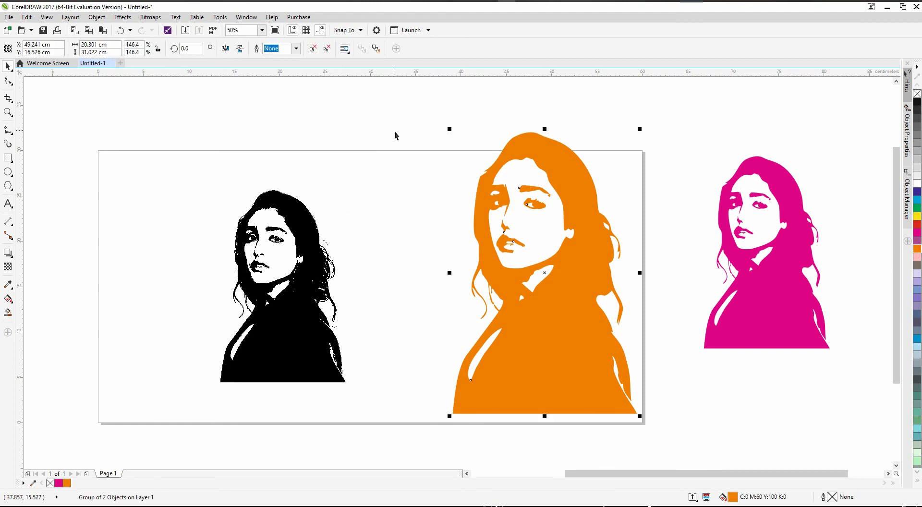
click(416, 121)
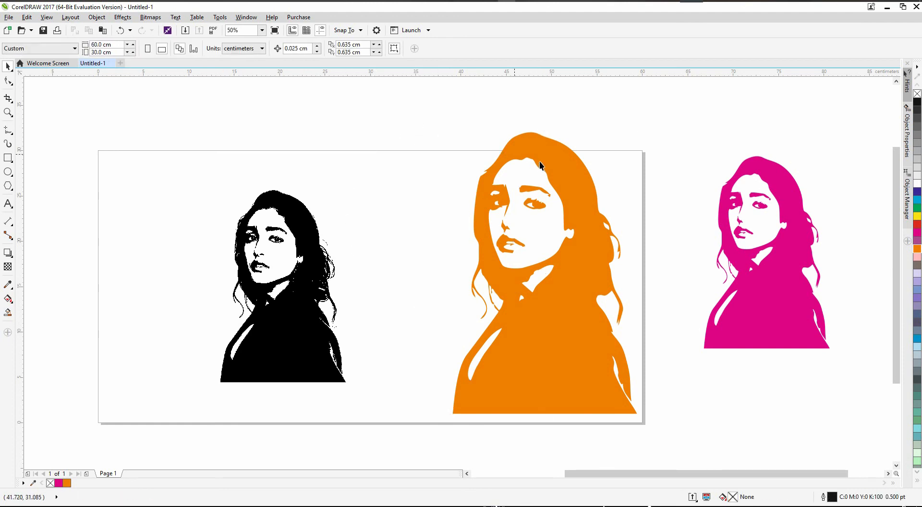